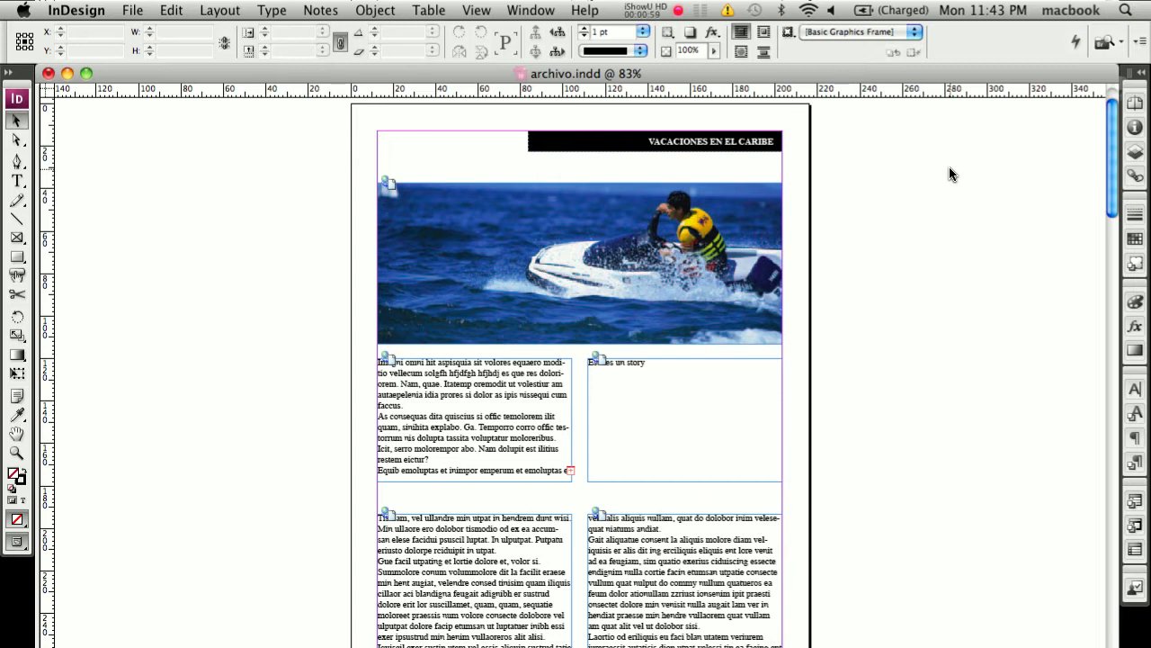
Step: Create a new assignment named asignacionPrincipal in light blue, including the assigned spreads and linked image files when packaging
{"action": "left_click", "coordinate": [949, 166]}
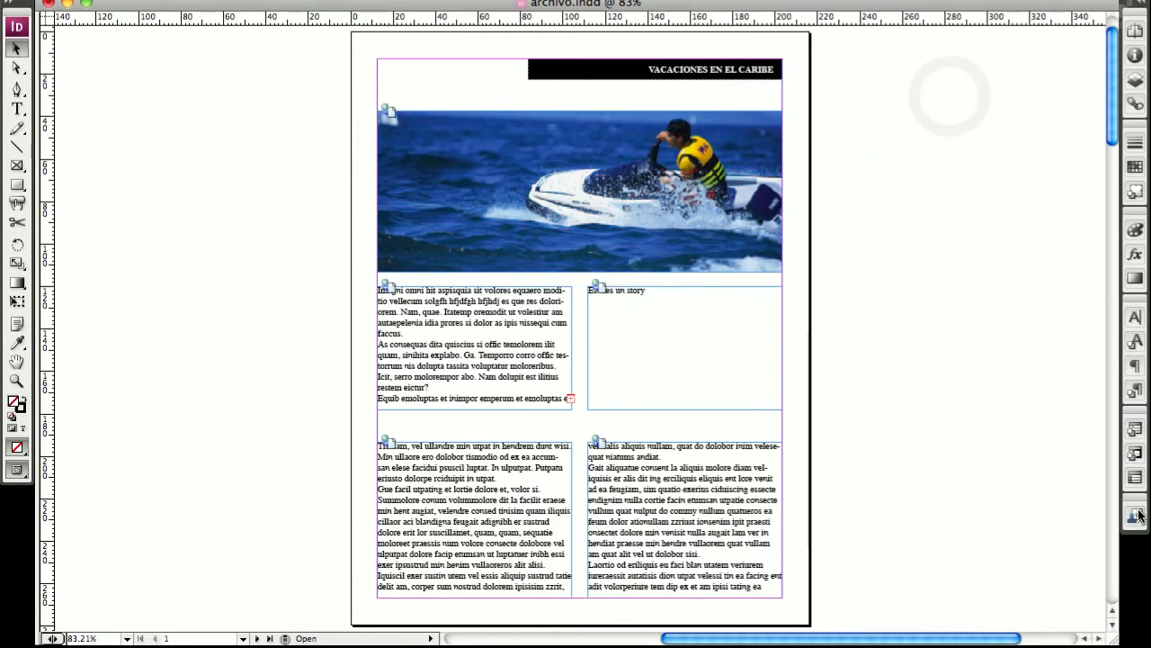
{"action": "left_click", "coordinate": [1138, 515]}
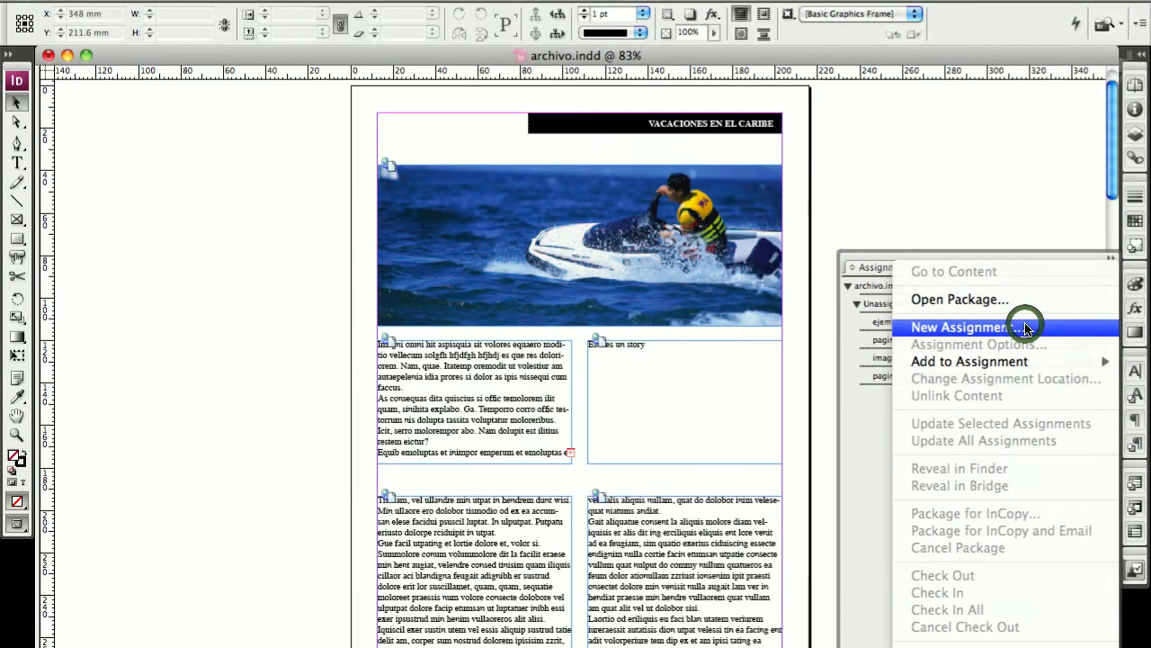
{"action": "left_click", "coordinate": [1026, 328]}
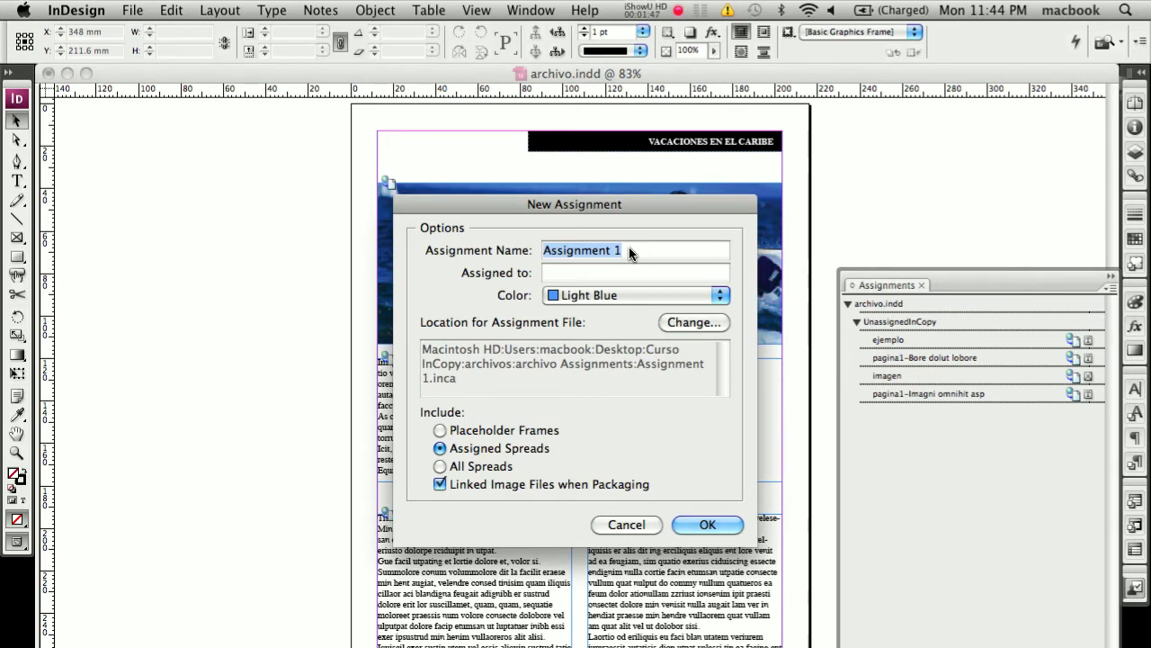
{"action": "type", "text": "asi"}
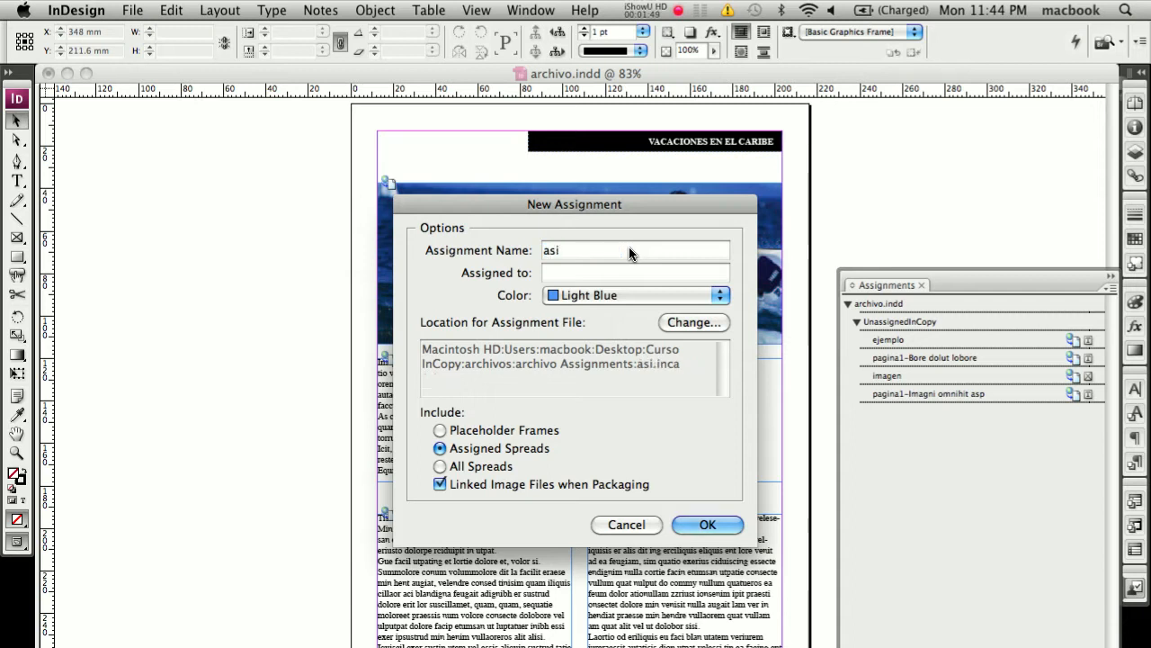
{"action": "type", "text": "gnacionPrincipal"}
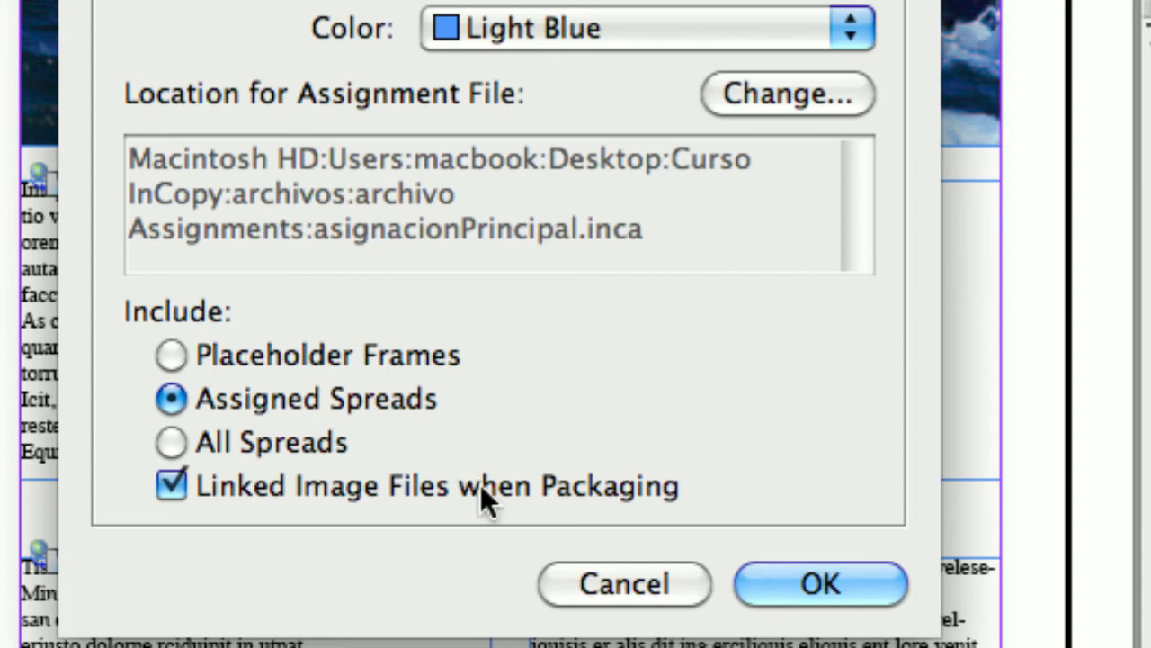
{"action": "left_click", "coordinate": [820, 583]}
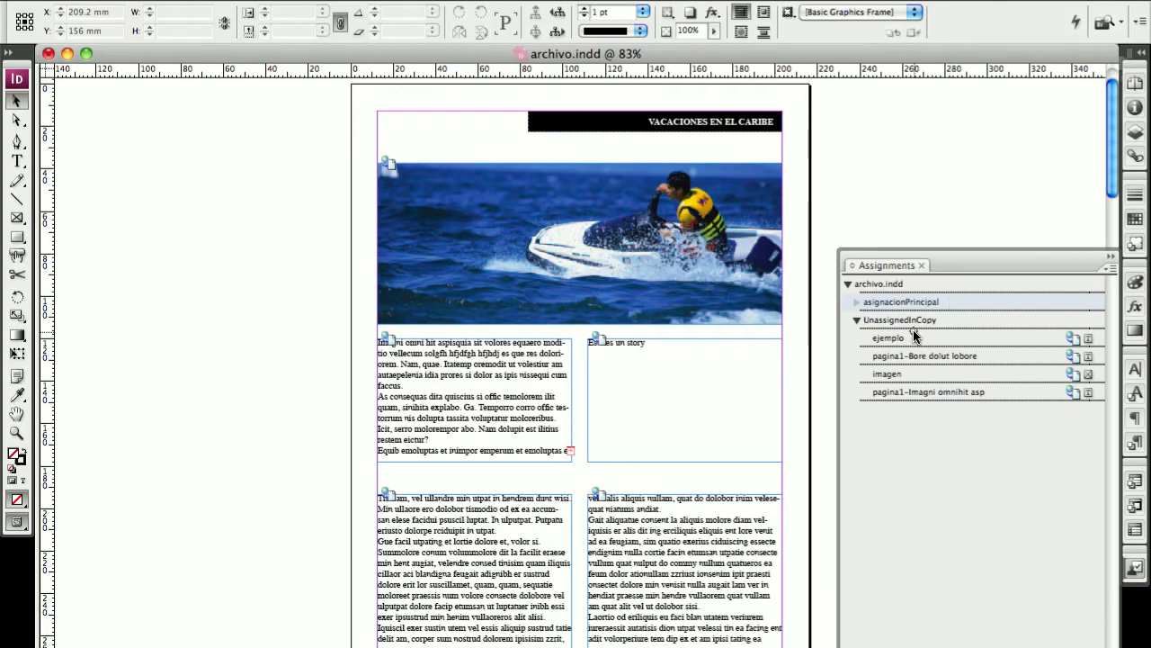
Step: Move all the unassigned InCopy content, from ejemplo to pagina1-Imagni omnihit asp, into asignacionPrincipal and update that assignment
{"action": "left_click", "coordinate": [913, 334]}
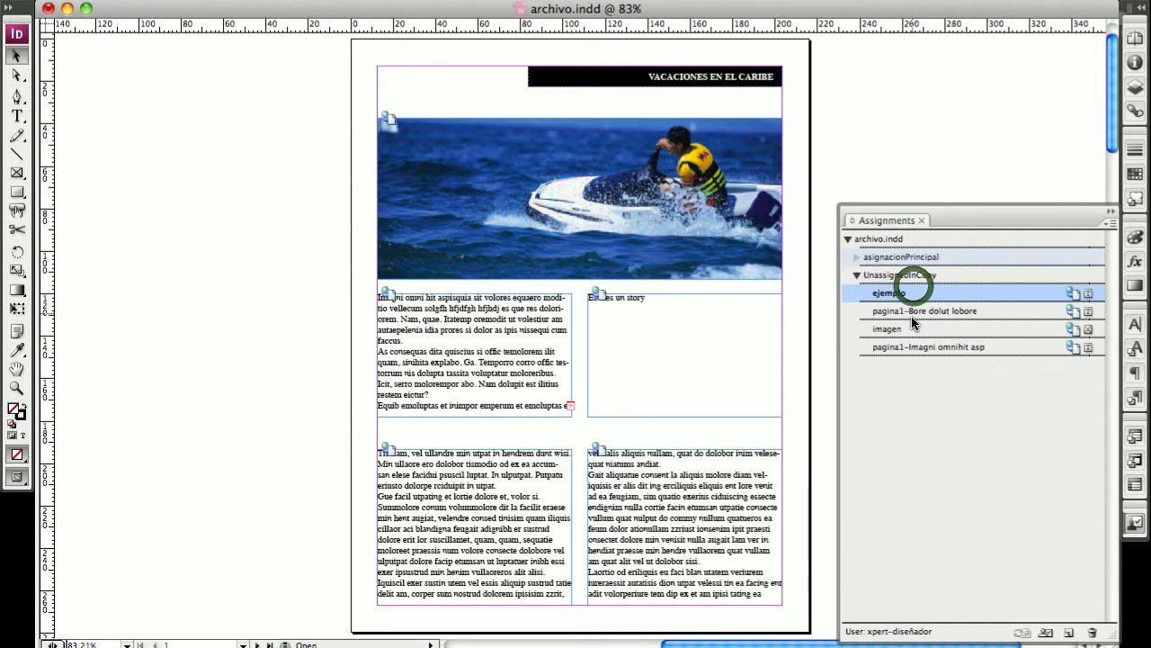
{"action": "left_click", "coordinate": [912, 392], "text": "shift"}
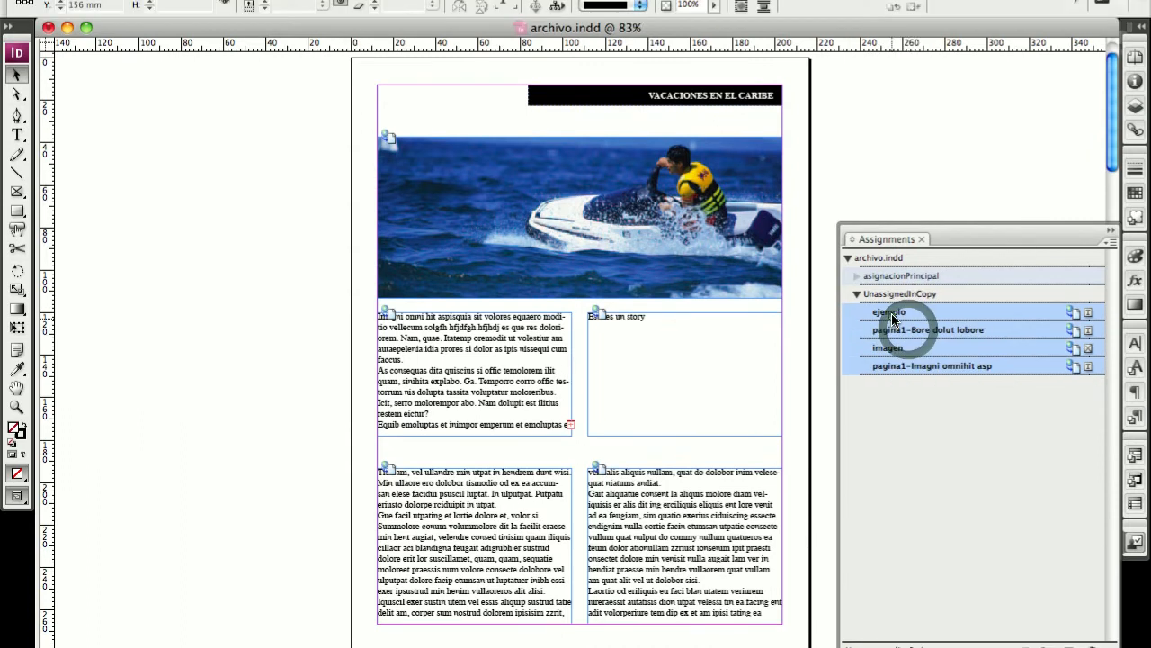
{"action": "left_click_drag", "start_coordinate": [911, 307], "coordinate": [907, 253]}
{"action": "left_click_drag", "start_coordinate": [906, 316], "coordinate": [902, 315]}
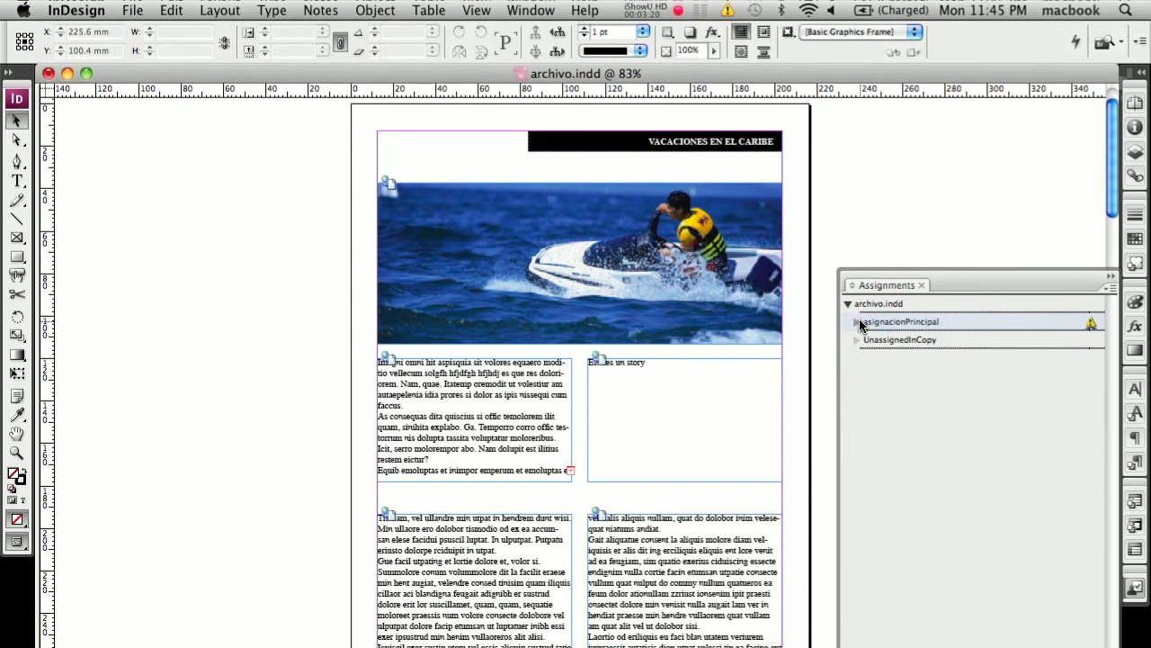
{"action": "right_click", "coordinate": [864, 324]}
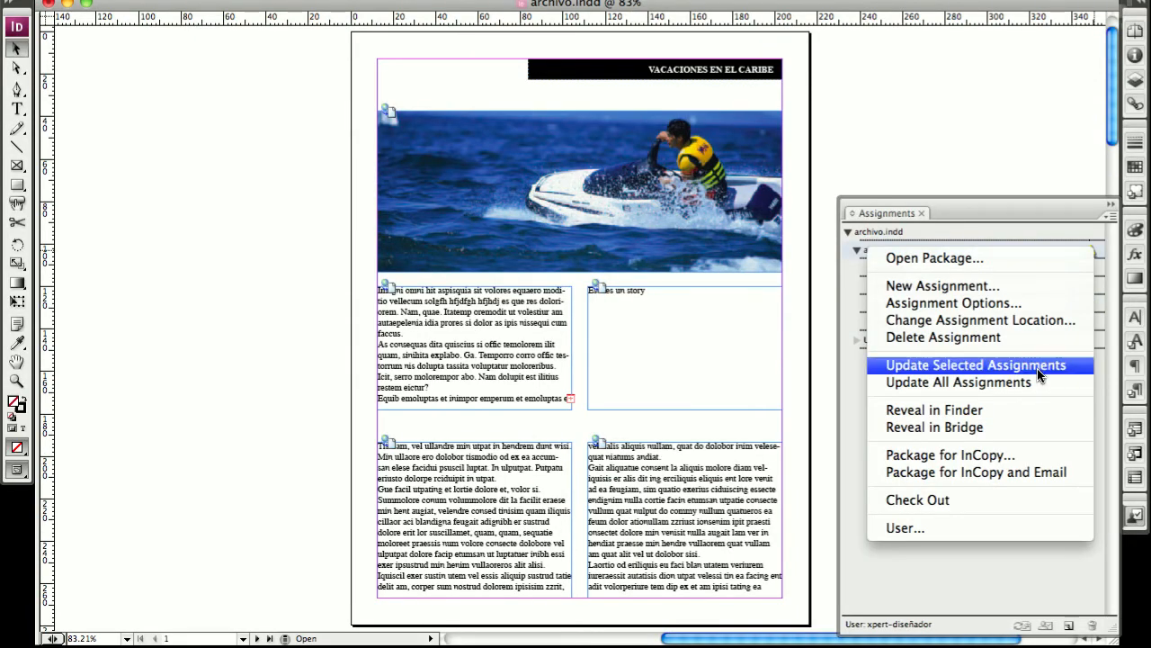
{"action": "left_click", "coordinate": [1037, 367]}
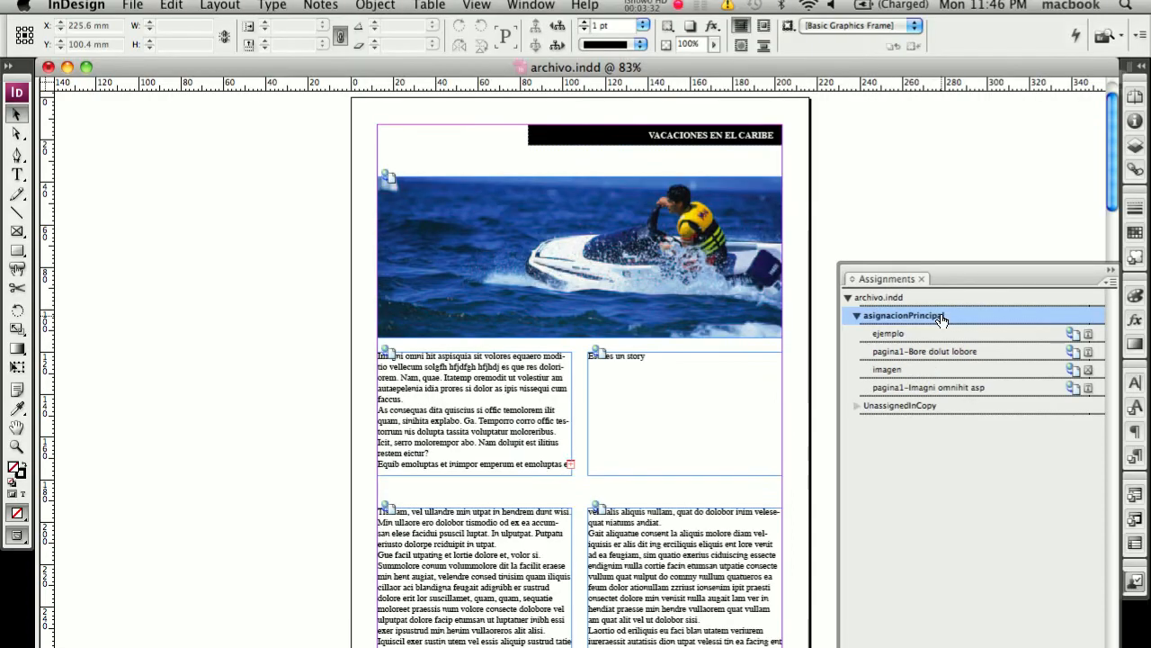
Step: Package the asignacionPrincipal assignment for InCopy, saving it to the Desktop as asignacionPrincipal.incp
{"action": "right_click", "coordinate": [942, 318]}
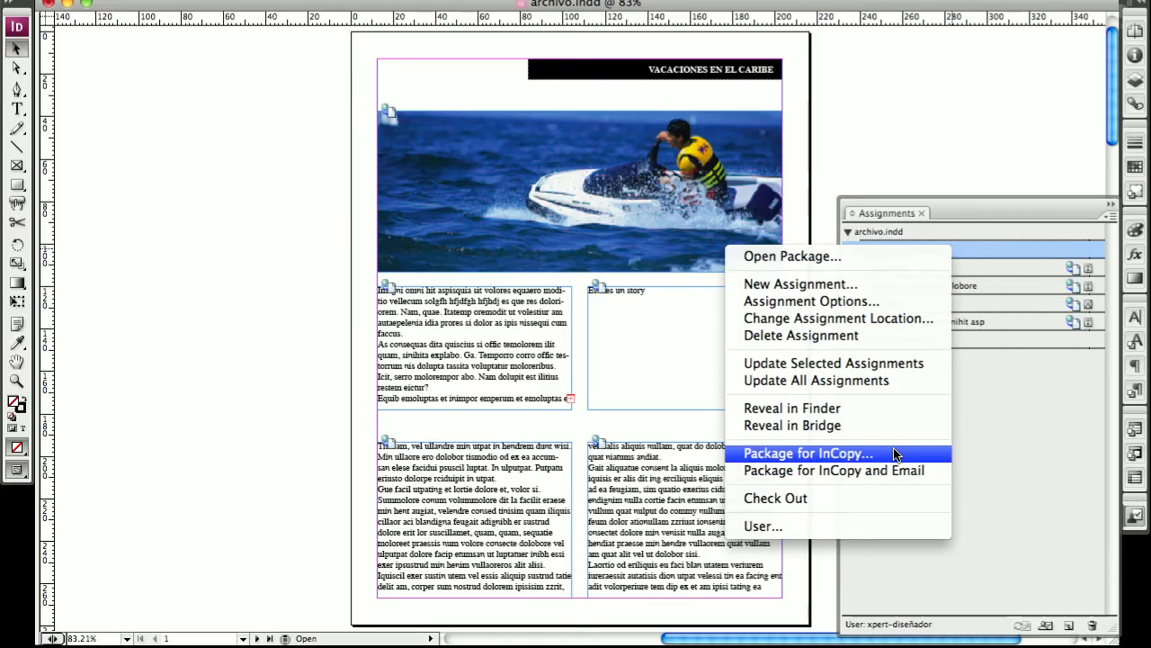
{"action": "left_click", "coordinate": [895, 454]}
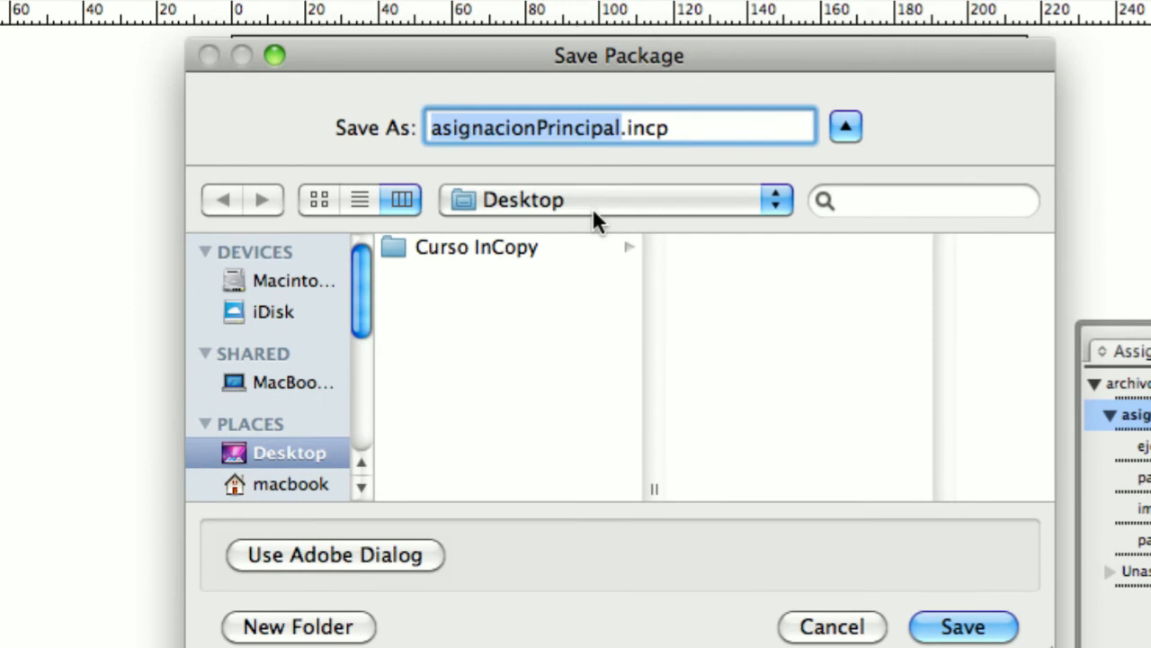
{"action": "left_click", "coordinate": [999, 630]}
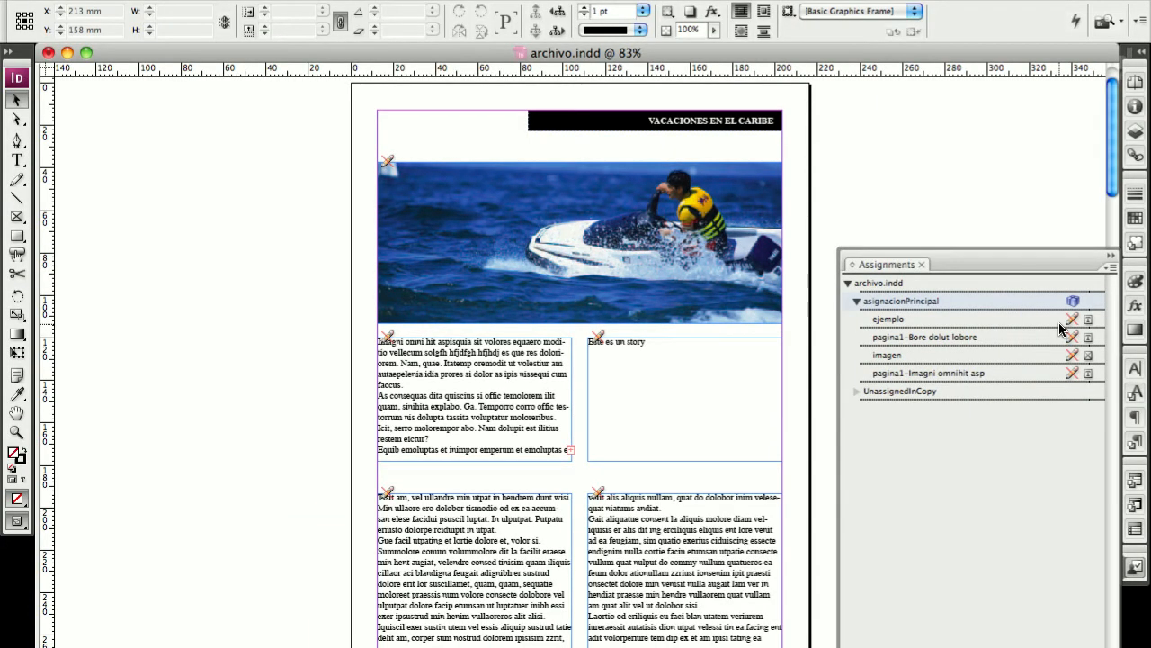
{"action": "mouse_move", "coordinate": [379, 404]}
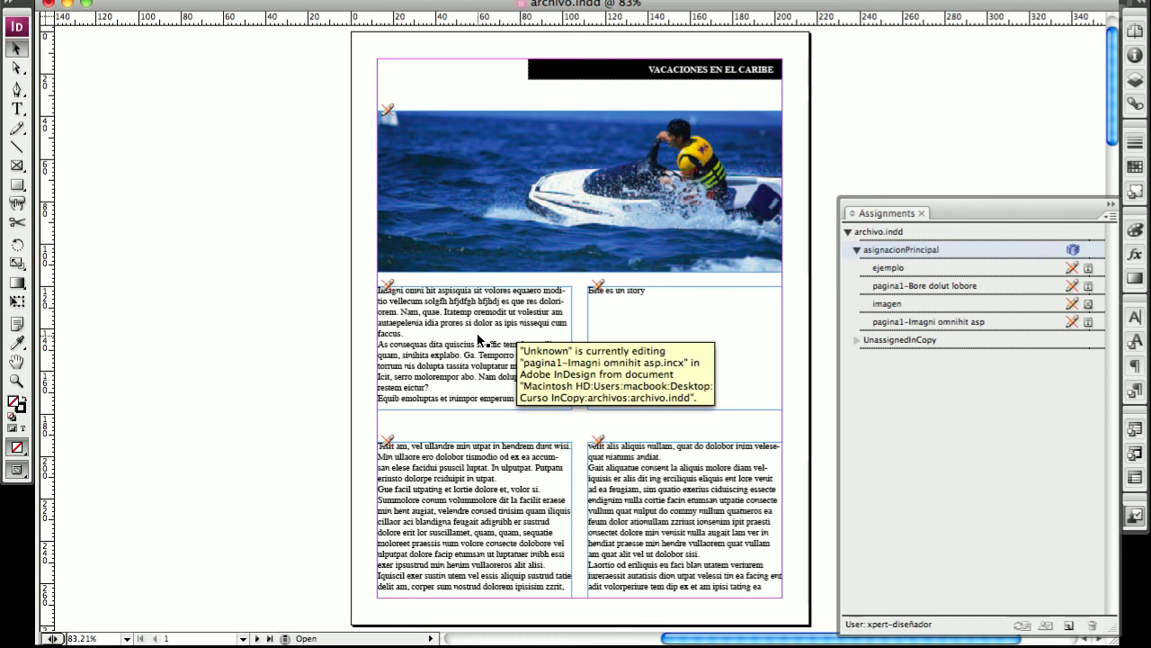
Step: Switch to Finder and open the asignacionPrincipal.incp package from the Desktop in InCopy
{"action": "key", "text": "super+Tab"}
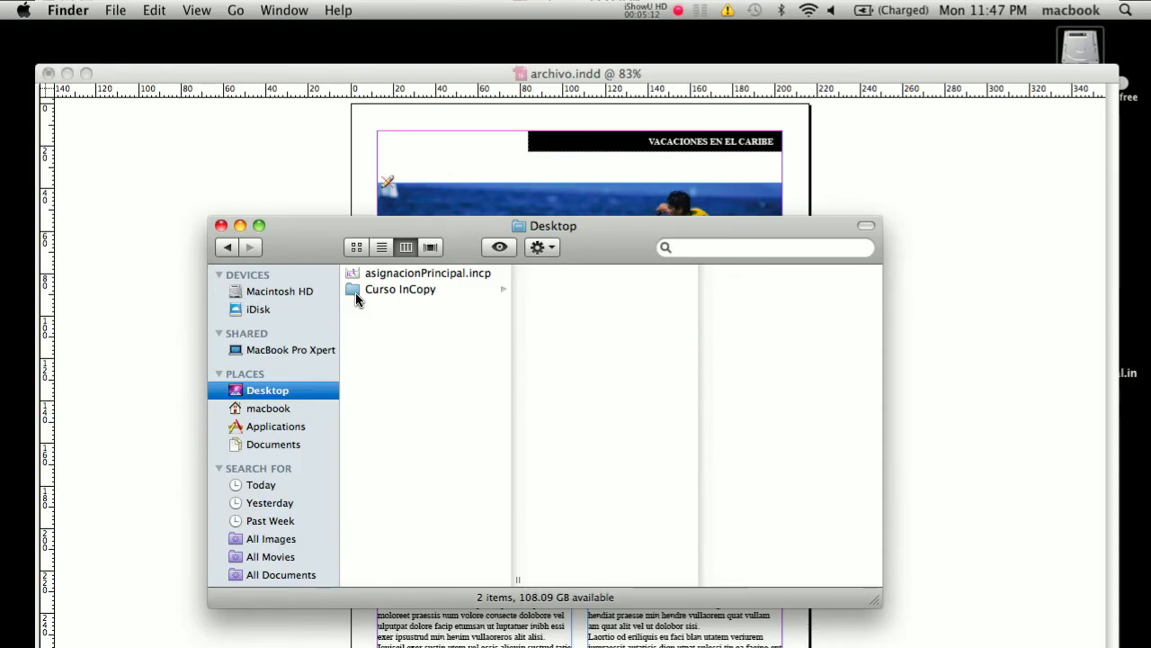
{"action": "left_click", "coordinate": [384, 275]}
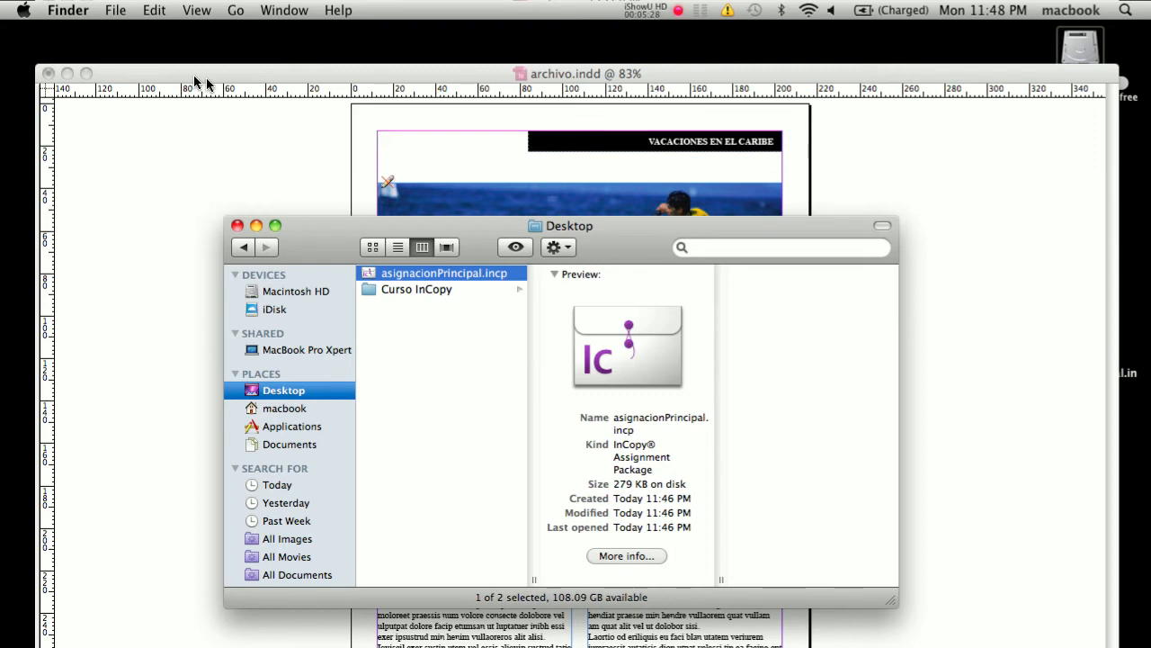
{"action": "left_click", "coordinate": [610, 248]}
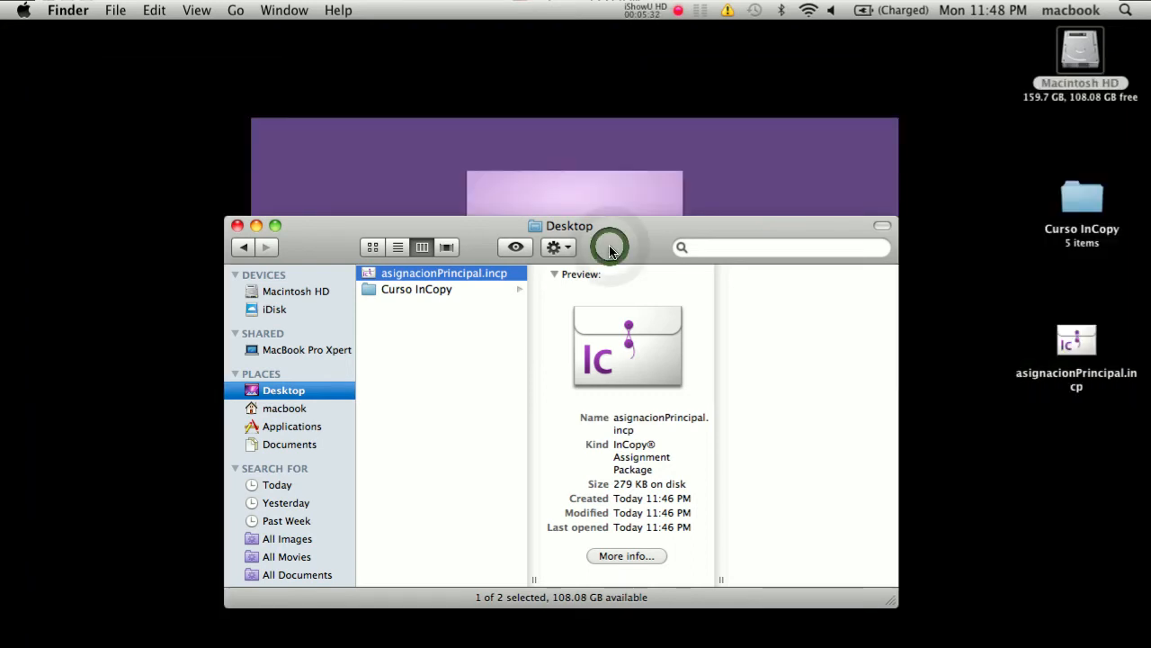
{"action": "left_click_drag", "start_coordinate": [610, 249], "coordinate": [621, 244]}
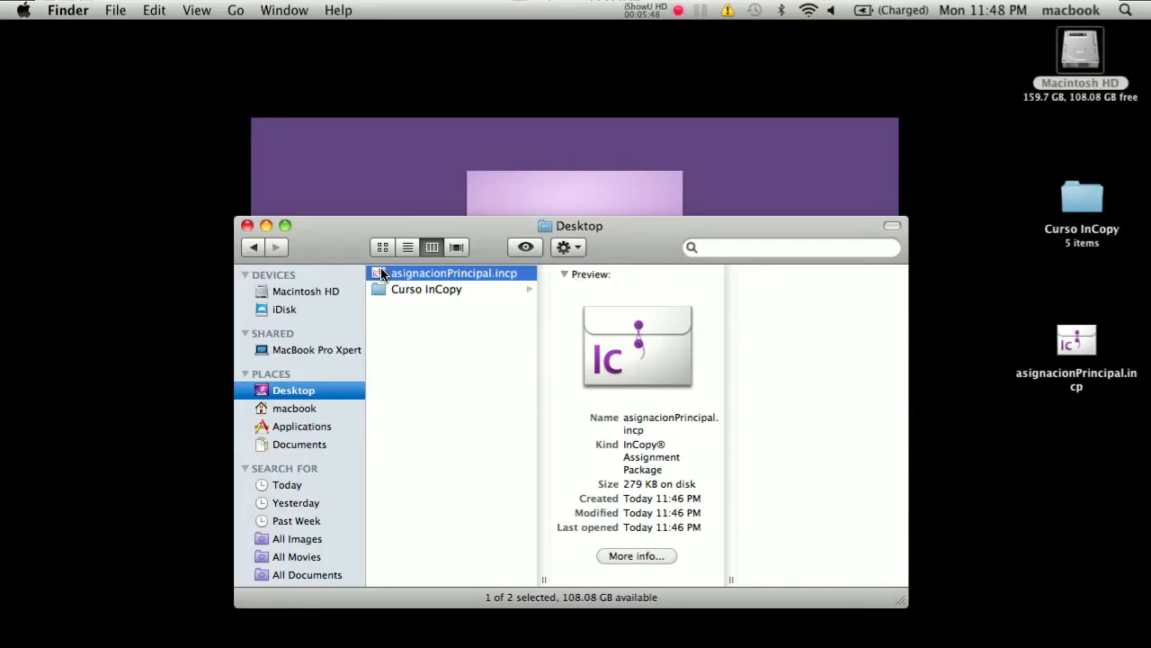
{"action": "double_click", "coordinate": [382, 273]}
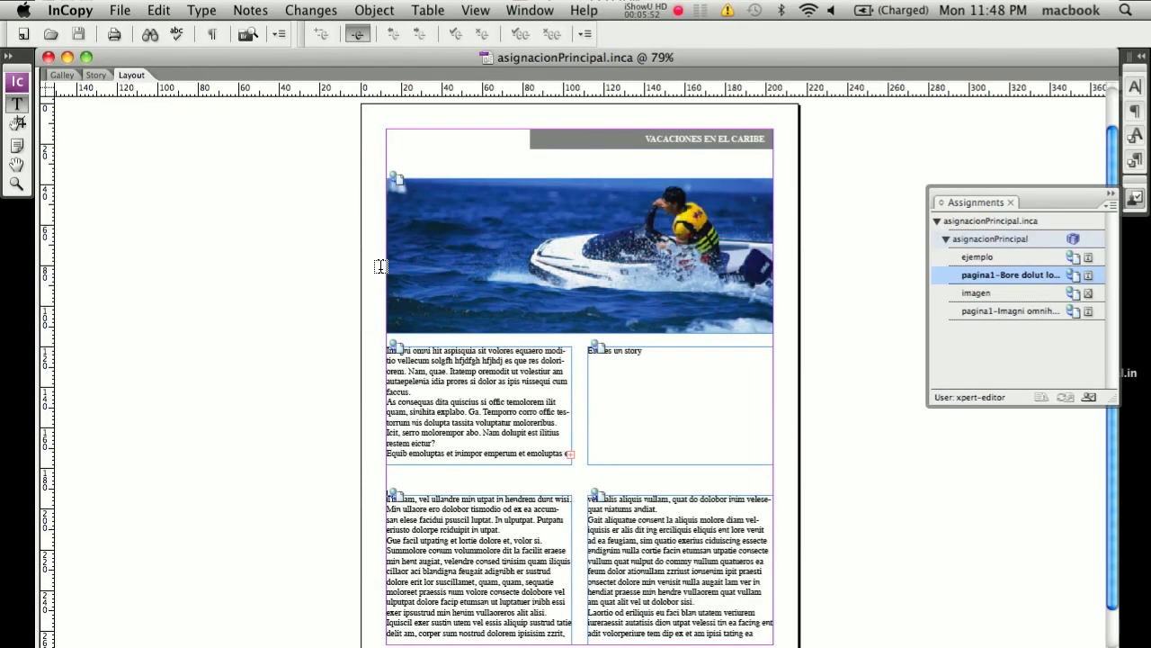
Step: Show the open assignment's location in Finder, browsing from Documents through InCopy Assignments to the files in the asignacionPrincipal folder
{"action": "left_click", "coordinate": [94, 11]}
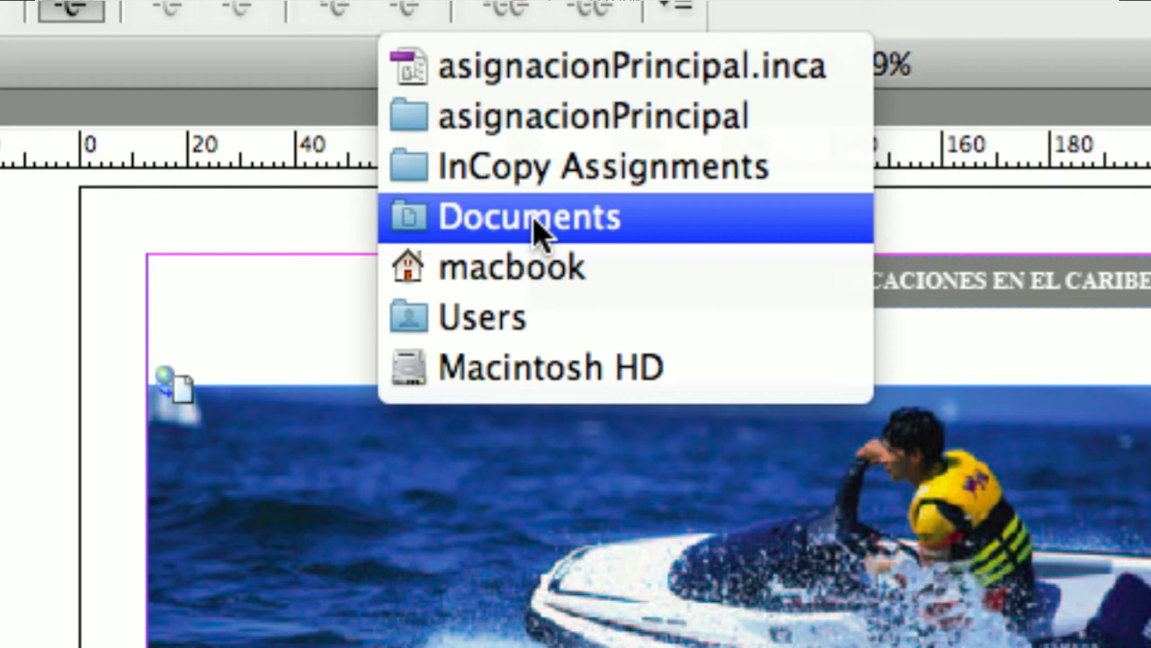
{"action": "left_click", "coordinate": [533, 222]}
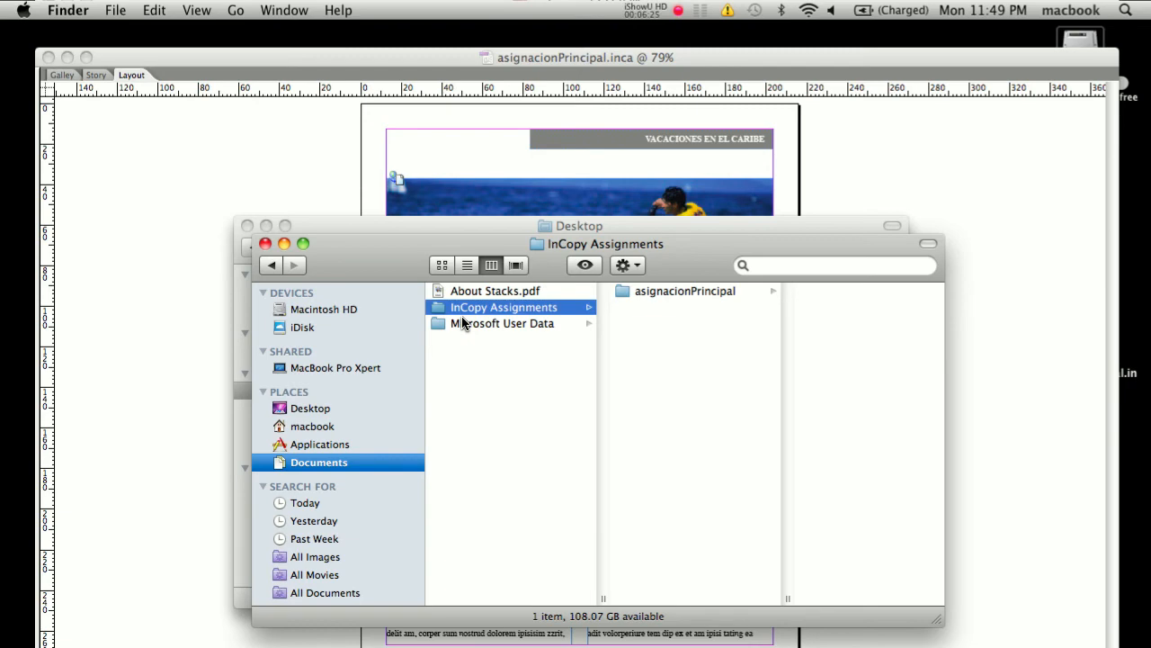
{"action": "key", "text": "alt+super+equal"}
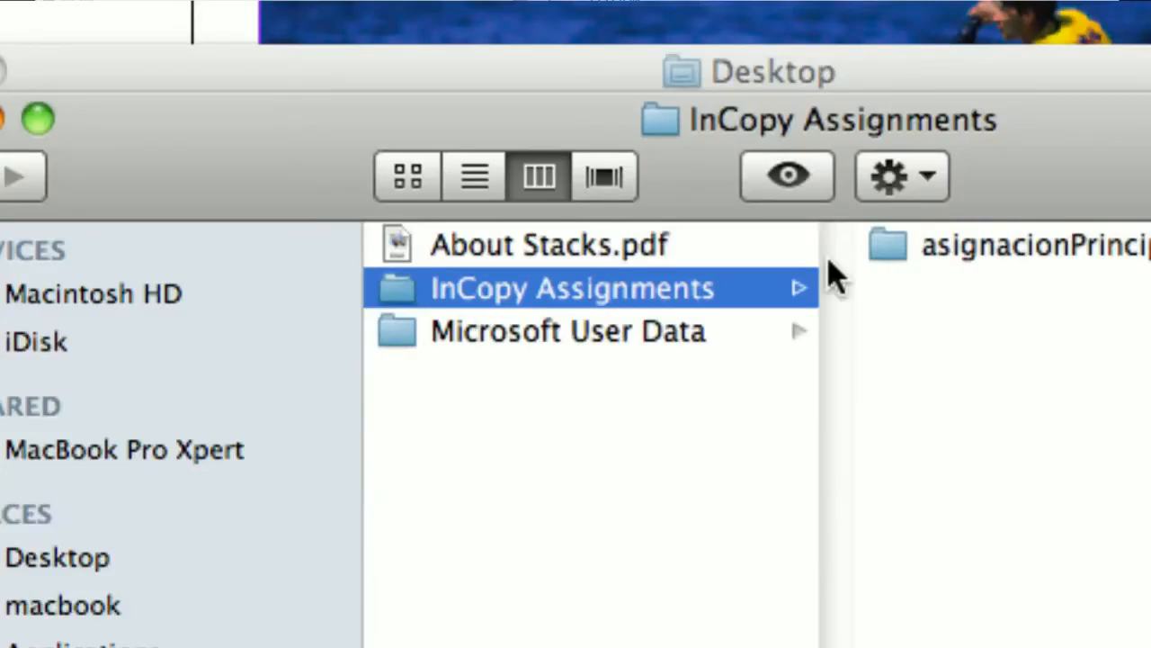
{"action": "left_click", "coordinate": [1034, 245]}
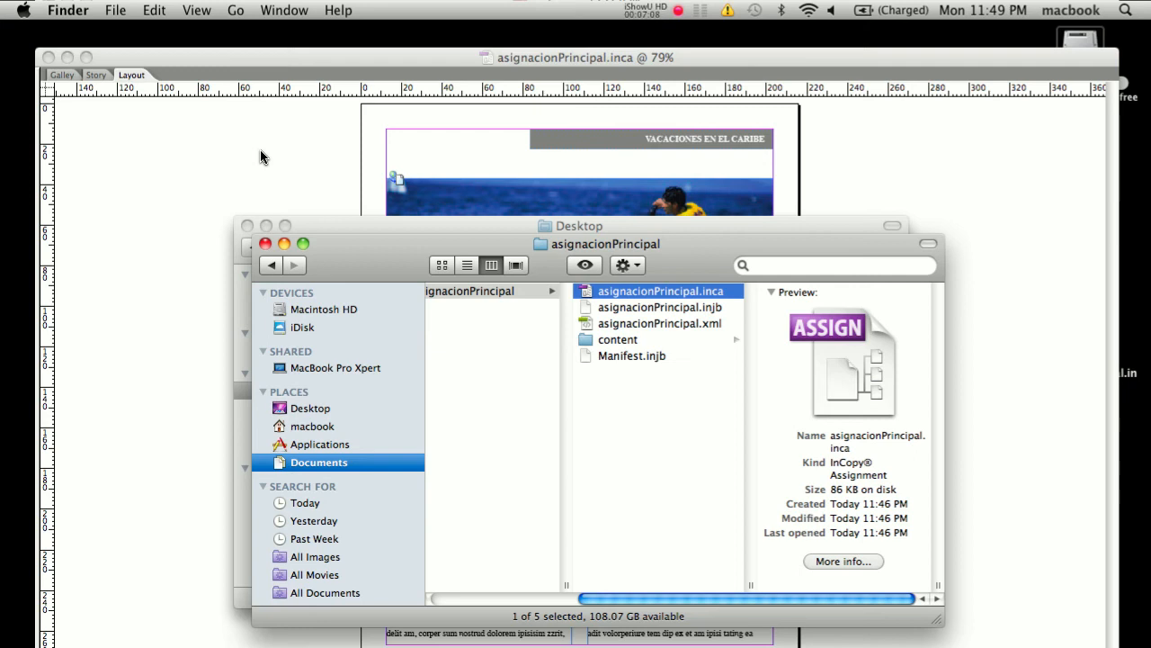
{"action": "left_click", "coordinate": [230, 72]}
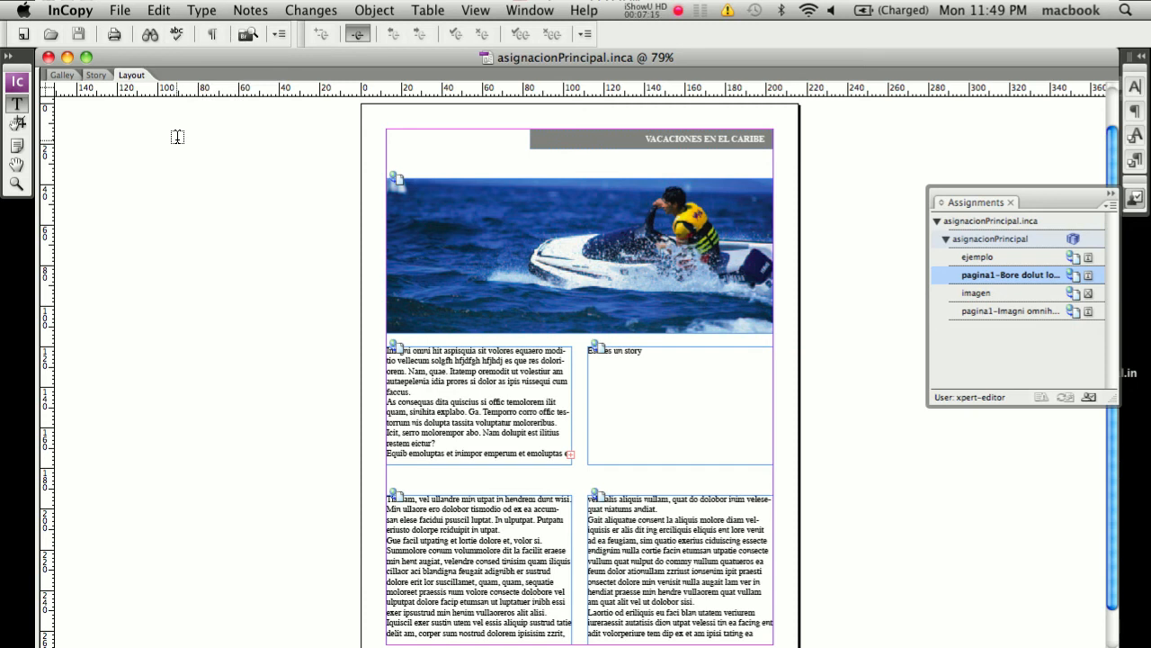
Step: Close the assignment document and compare the Desktop package with the extracted files in the asignacionPrincipal folder in Finder
{"action": "left_click", "coordinate": [48, 58]}
{"action": "left_click", "coordinate": [385, 314]}
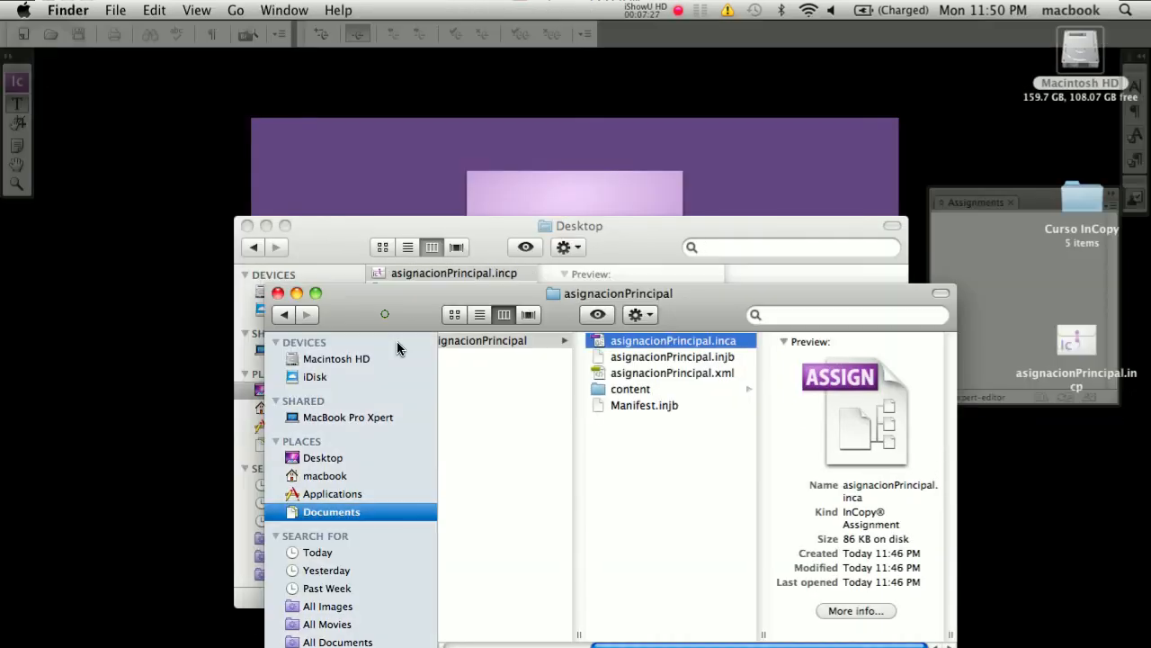
{"action": "left_click_drag", "start_coordinate": [385, 314], "coordinate": [475, 176]}
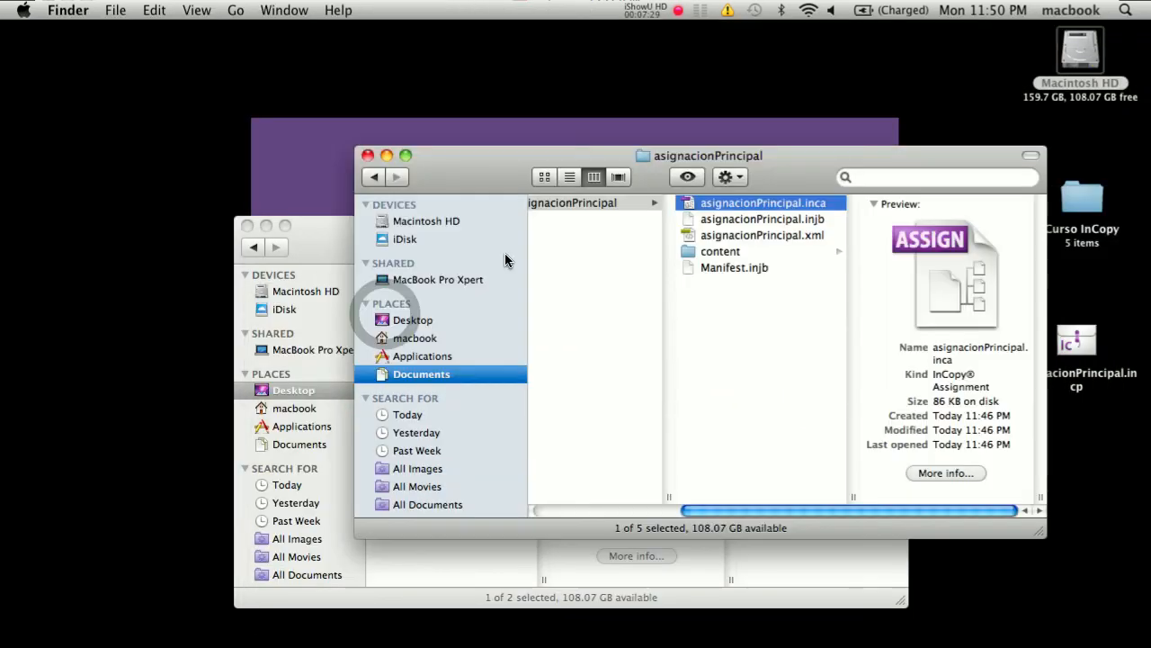
{"action": "left_click", "coordinate": [317, 241]}
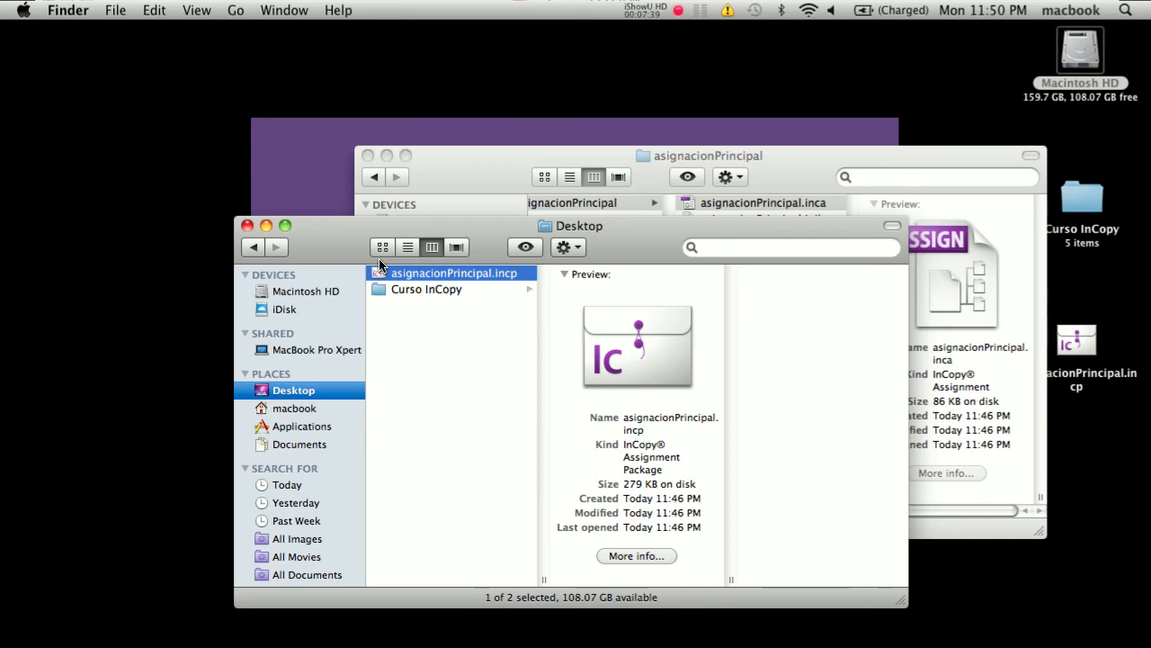
{"action": "left_click", "coordinate": [351, 236]}
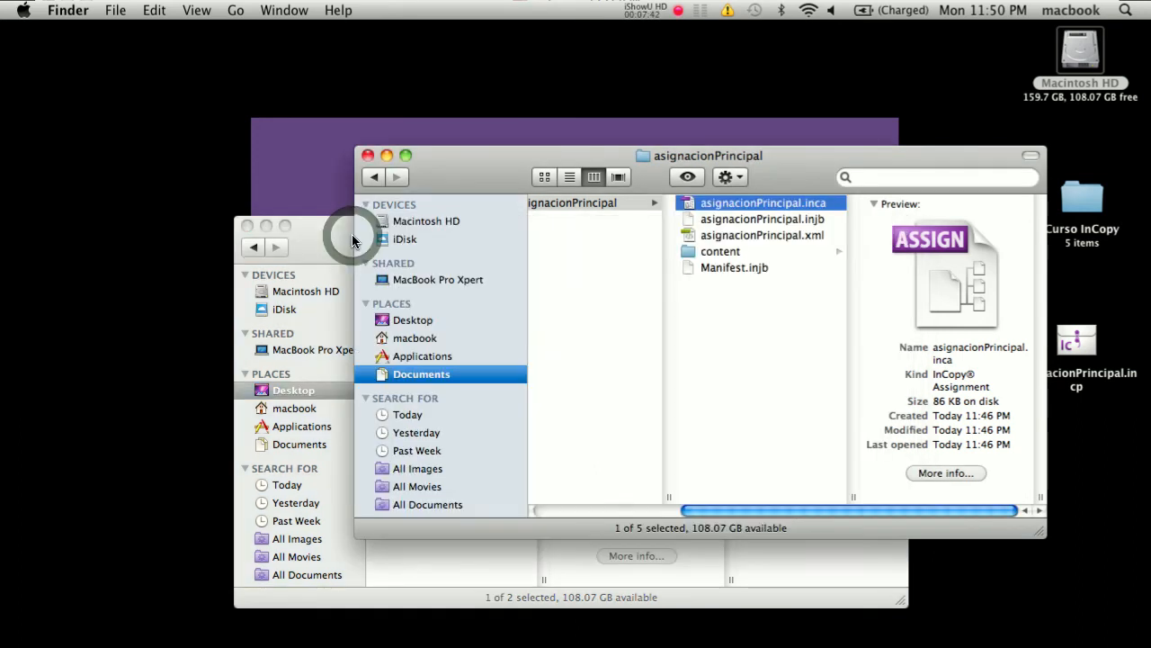
{"action": "left_click_drag", "start_coordinate": [766, 510], "coordinate": [644, 507]}
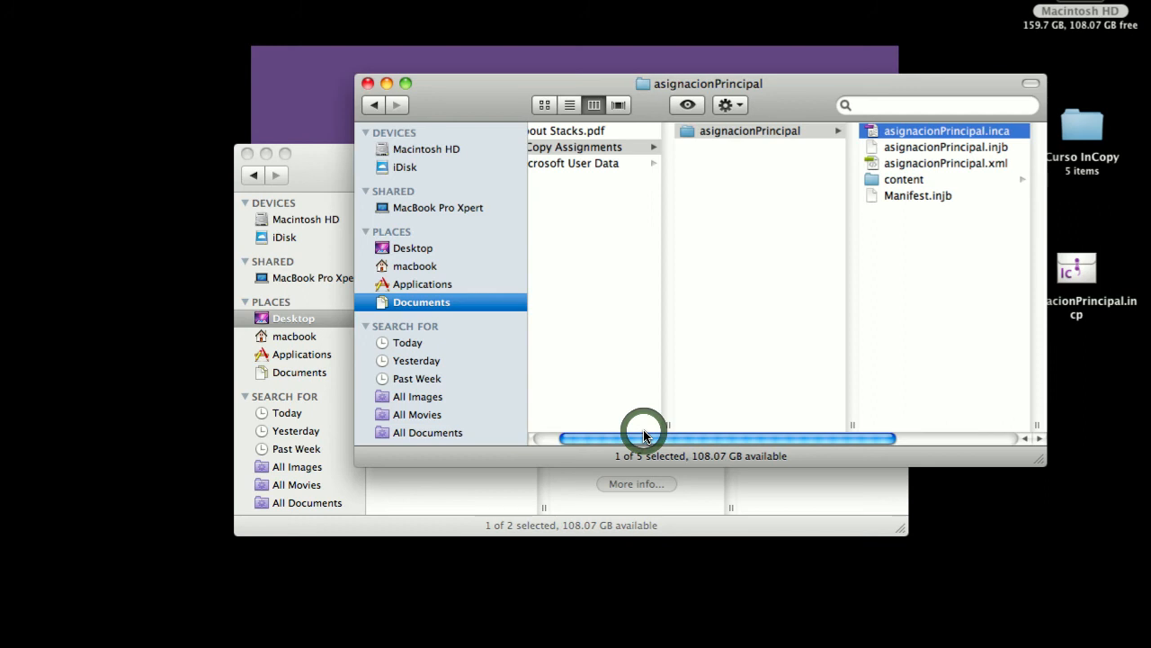
{"action": "left_click_drag", "start_coordinate": [644, 437], "coordinate": [633, 436]}
{"action": "scroll", "coordinate": [843, 172], "scroll_direction": "right", "scroll_amount": 3}
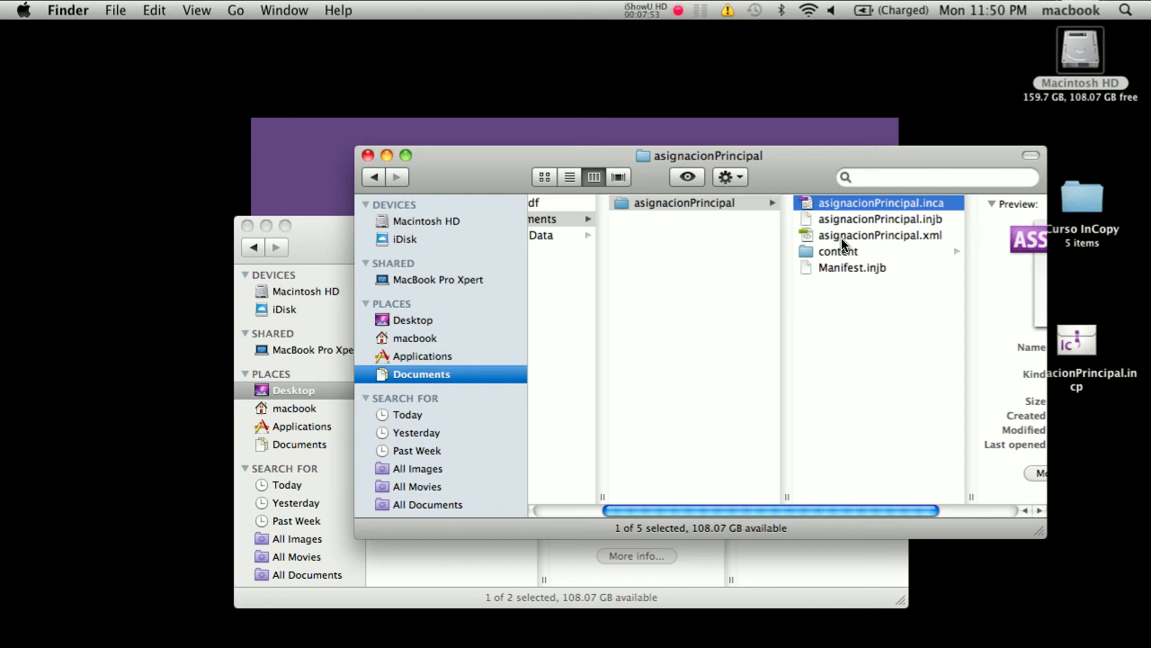
{"action": "left_click", "coordinate": [569, 510]}
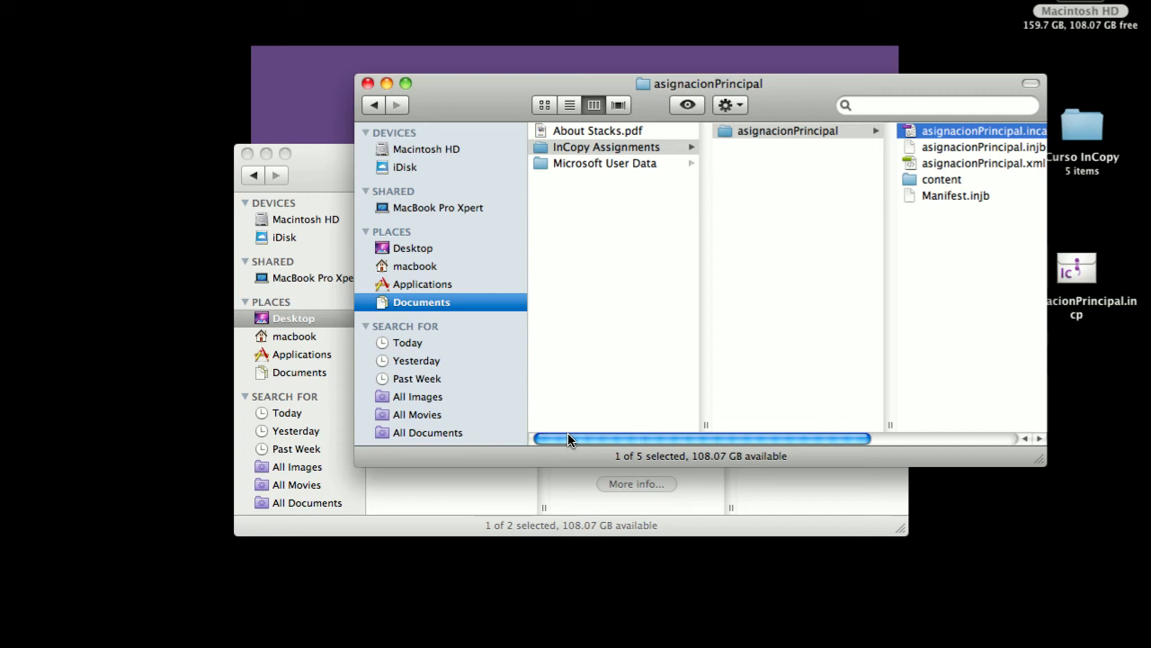
{"action": "left_click_drag", "start_coordinate": [568, 436], "coordinate": [687, 438]}
{"action": "left_click", "coordinate": [802, 83]}
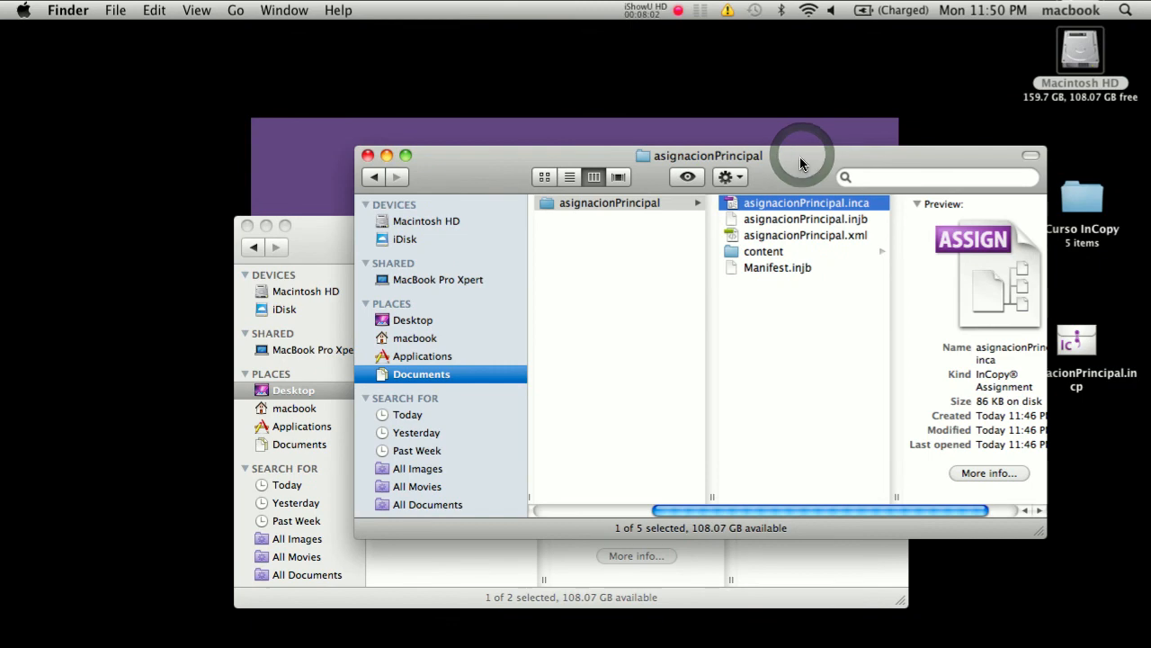
Step: Check the folder path of the extracted assignment and reopen asignacionPrincipal.inca in InCopy
{"action": "left_click", "coordinate": [709, 156], "text": "super"}
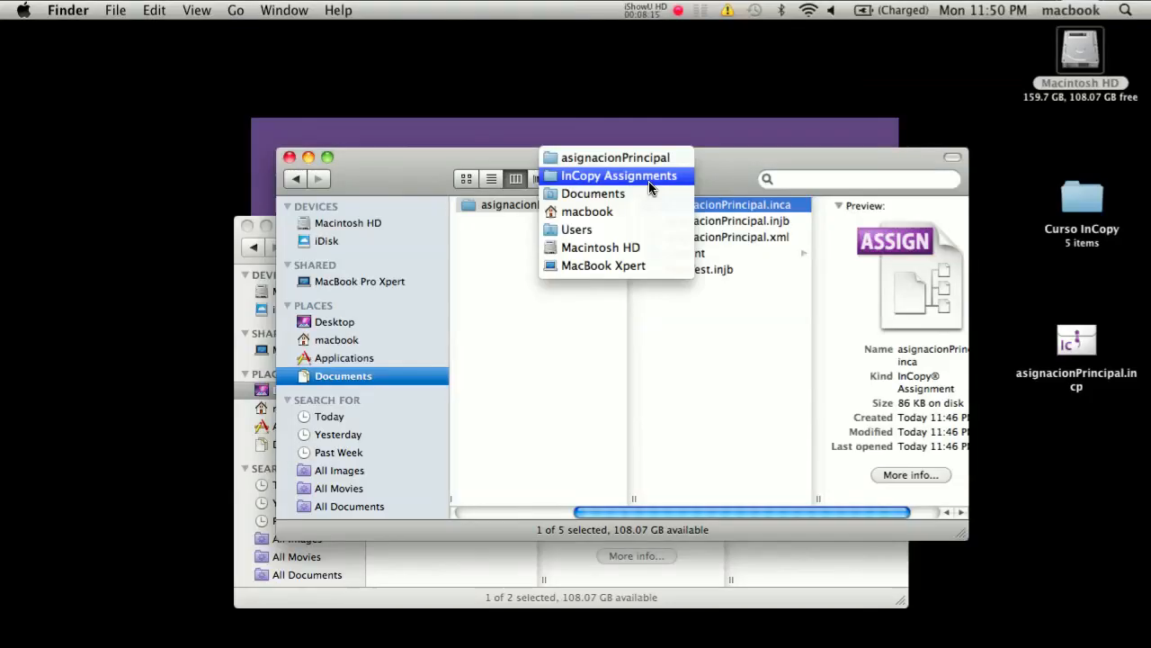
{"action": "left_click", "coordinate": [610, 207]}
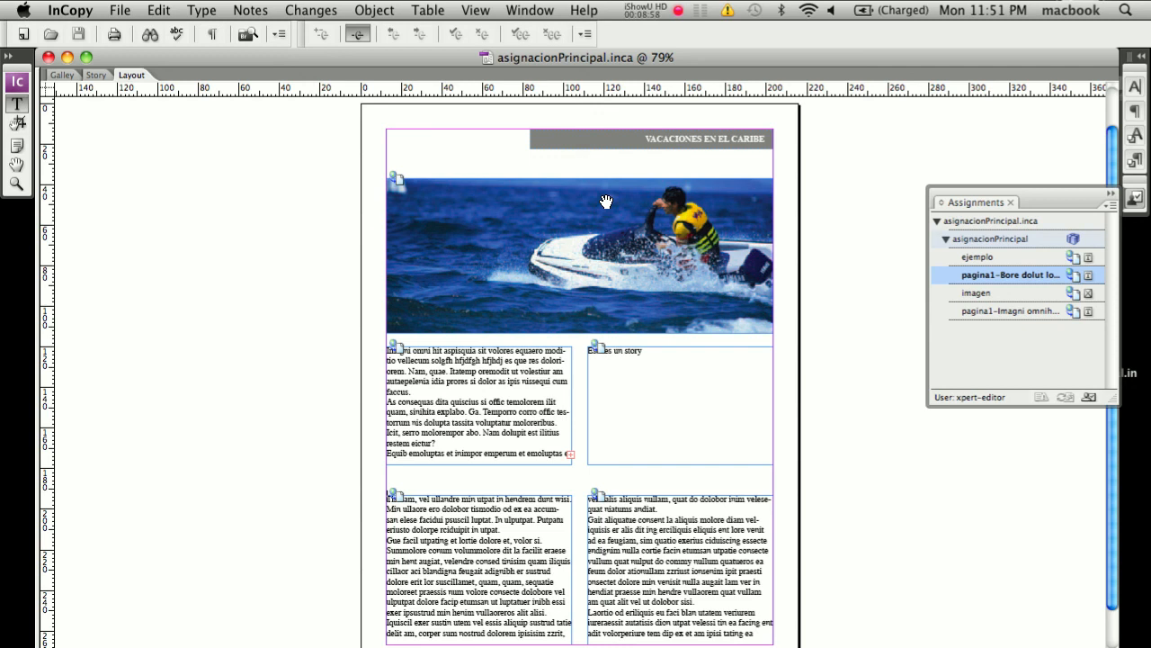
{"action": "scroll", "coordinate": [606, 202], "scroll_direction": "up", "scroll_amount": 1}
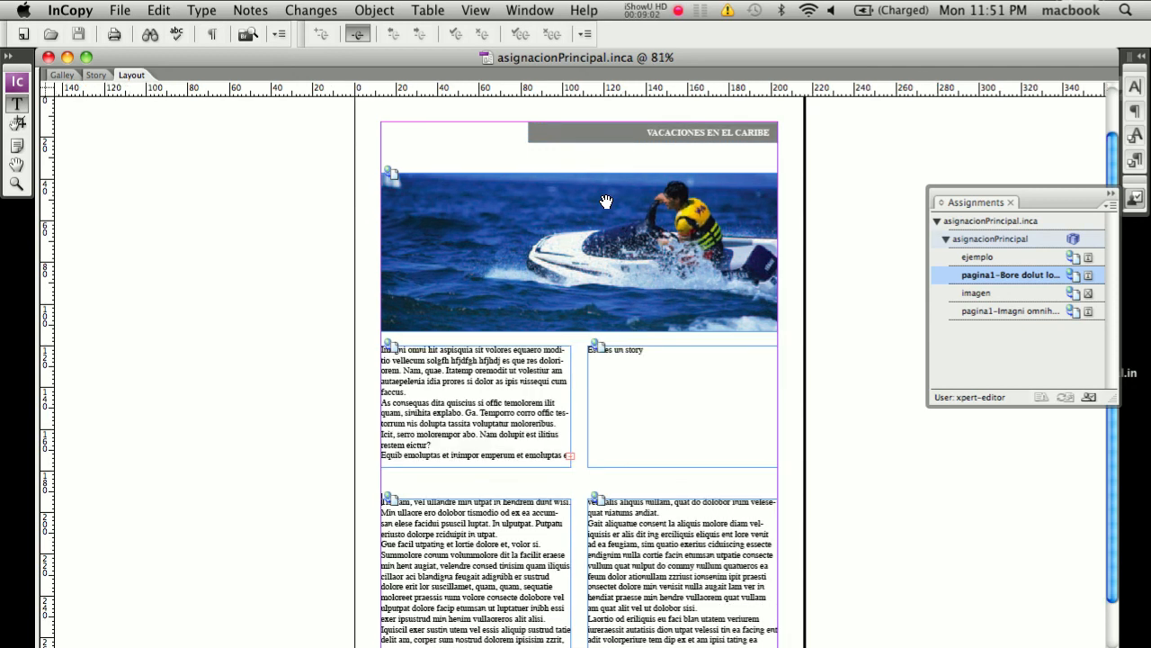